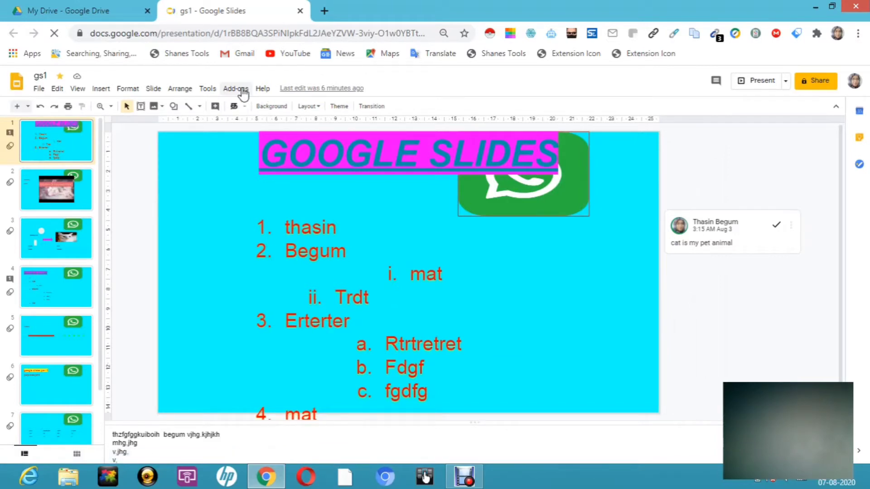
Select and delete all the existing speaker notes text on slide 1.
click(190, 445)
key(ctrl+a)
key(BackSpace)
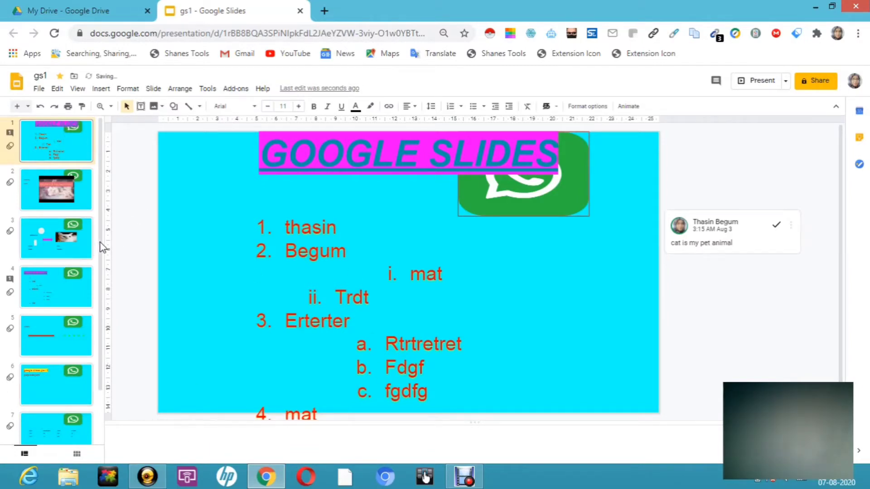
Scroll the filmstrip and switch to slide 3 with the cat photo.
scroll(102, 272, down, 2)
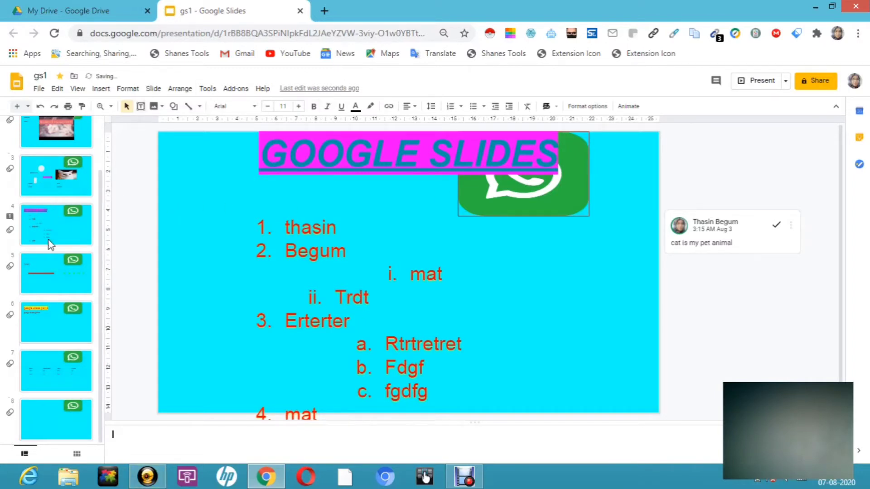
click(37, 341)
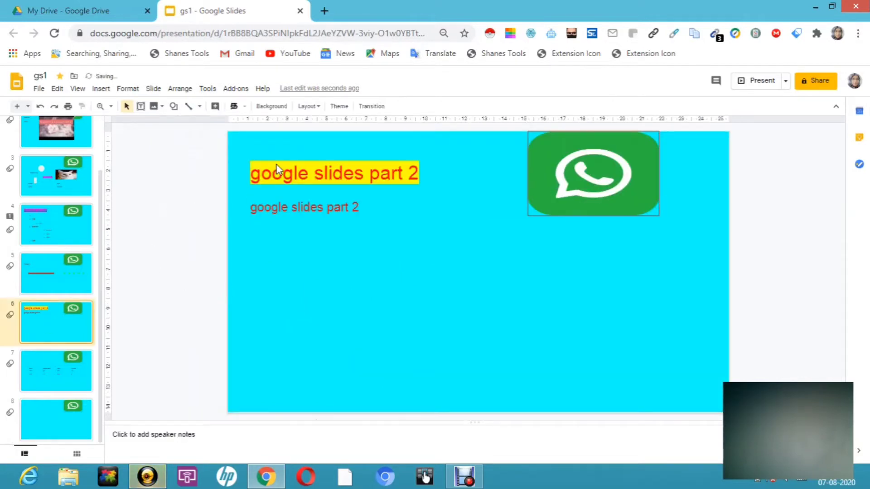
click(54, 171)
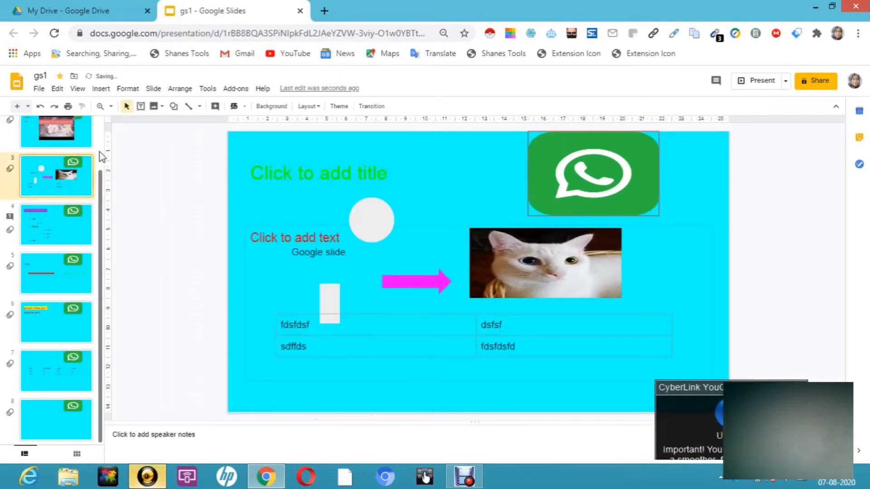
Dismiss the webcam notification popup and close the Windows charms and clock panel.
scroll(101, 157, up, 2)
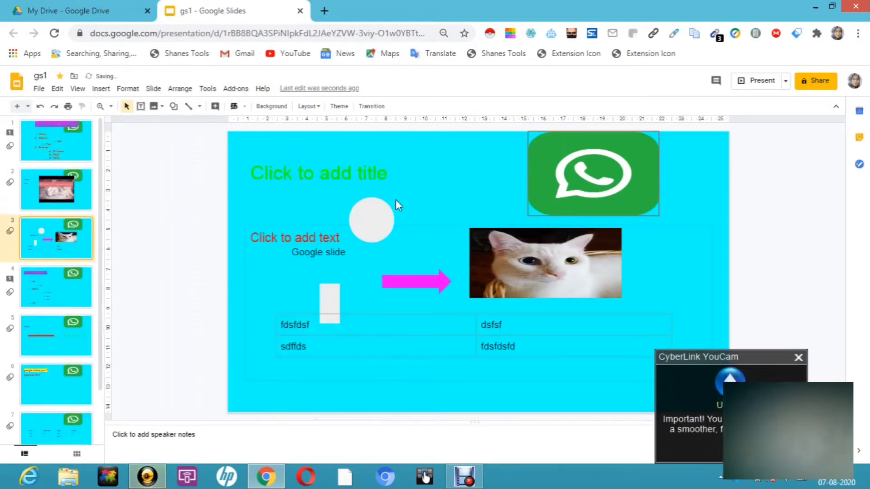
click(799, 359)
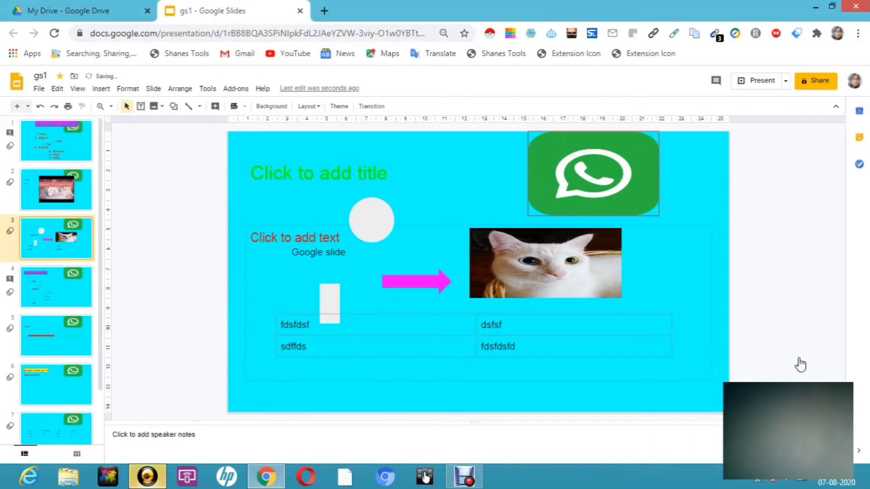
key(super+c)
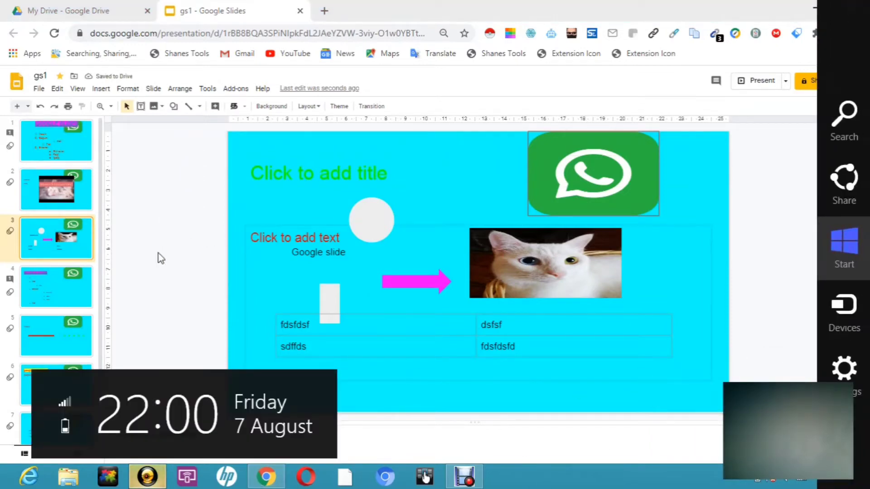
click(136, 258)
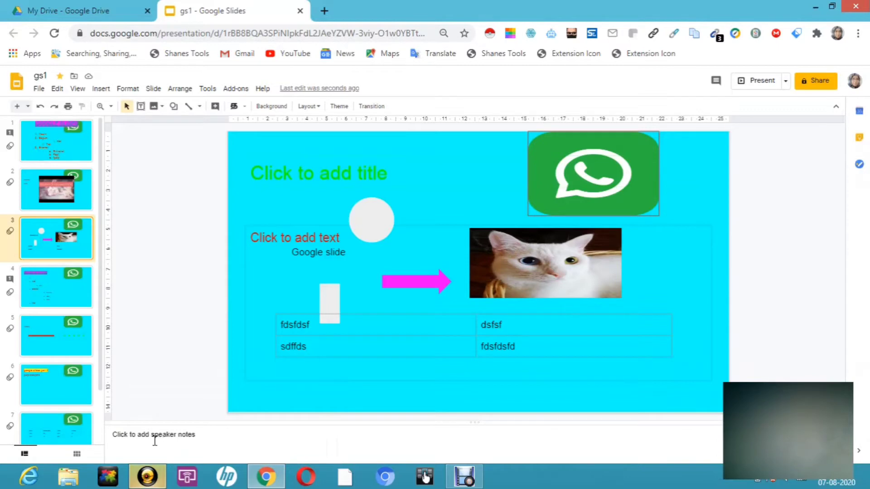
Enter the speaker note 'cat is whitebin colour' for slide 3.
click(154, 440)
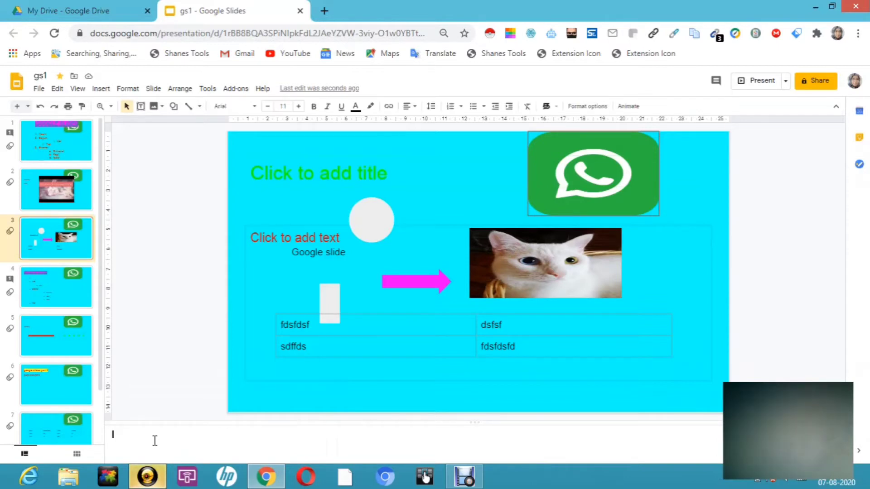
text(cat is white)
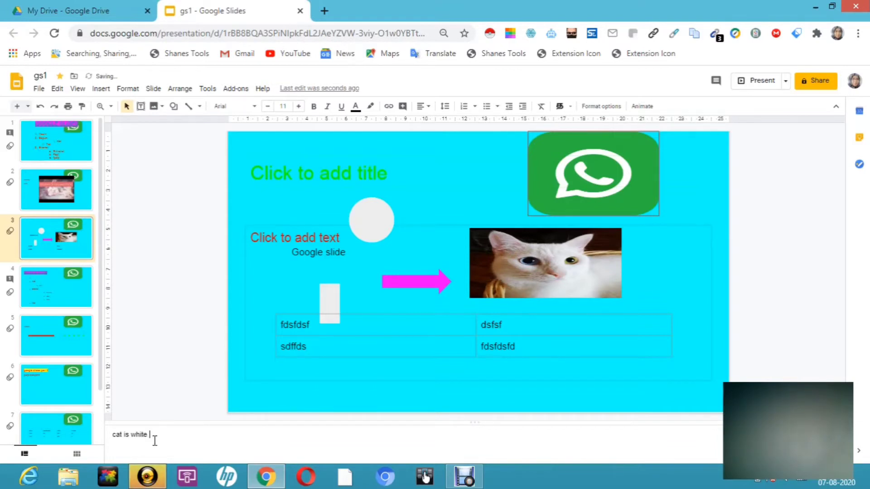
text(bin colour)
click(208, 89)
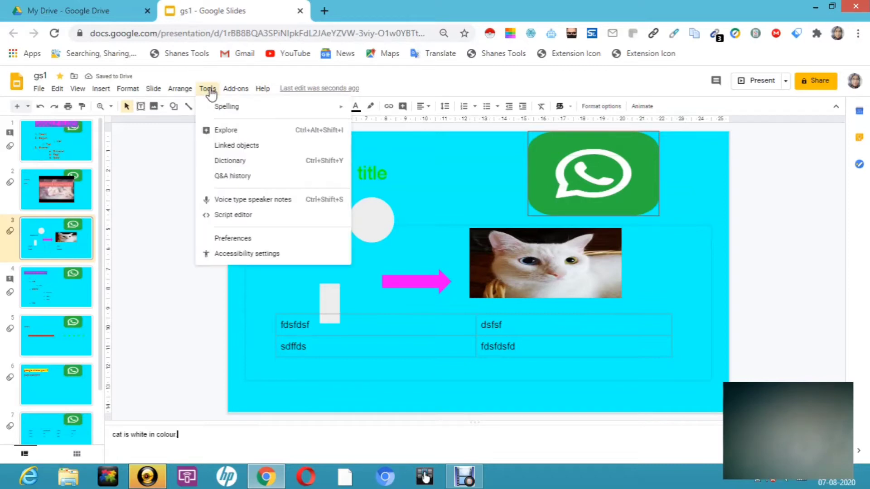
click(265, 201)
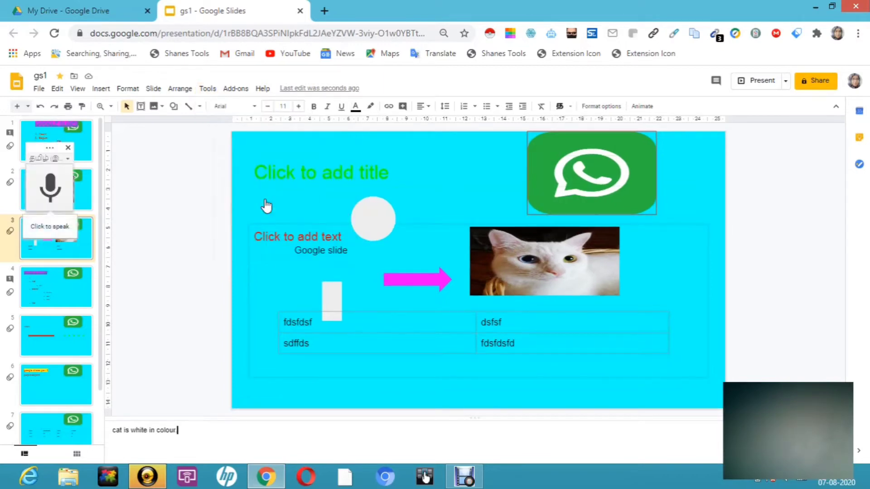
click(68, 160)
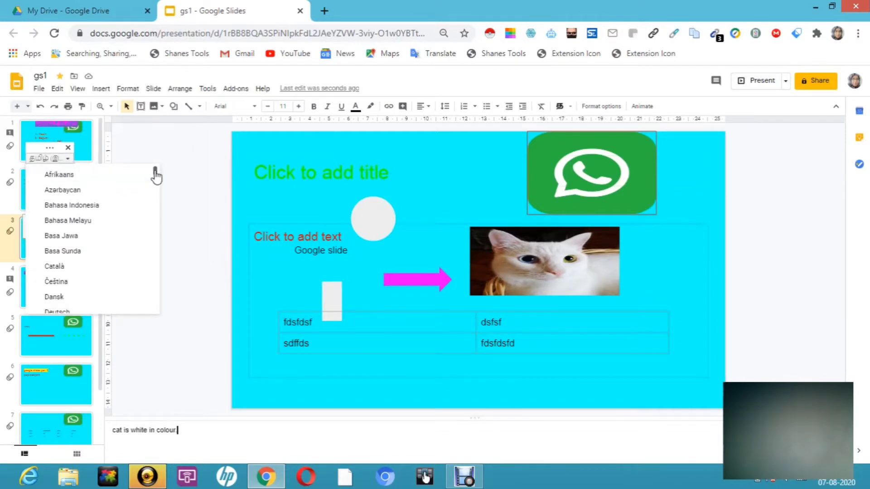
scroll(156, 175, down, 5)
scroll(167, 224, down, 7)
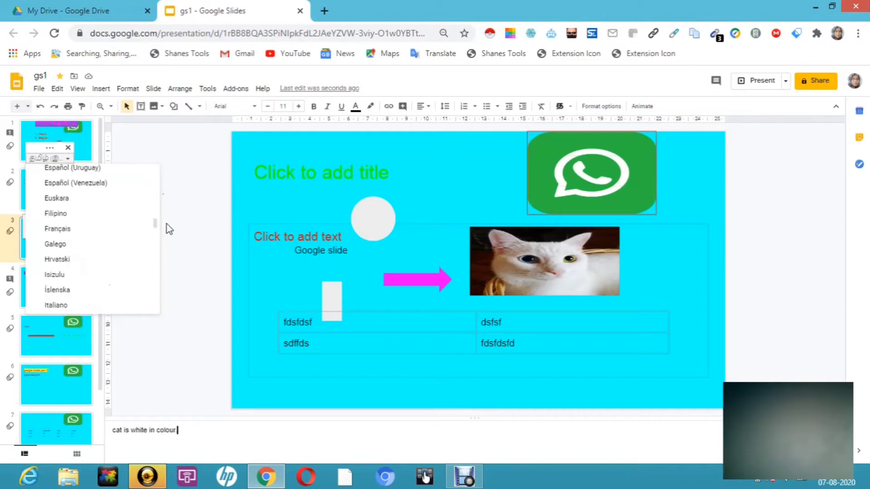
click(67, 147)
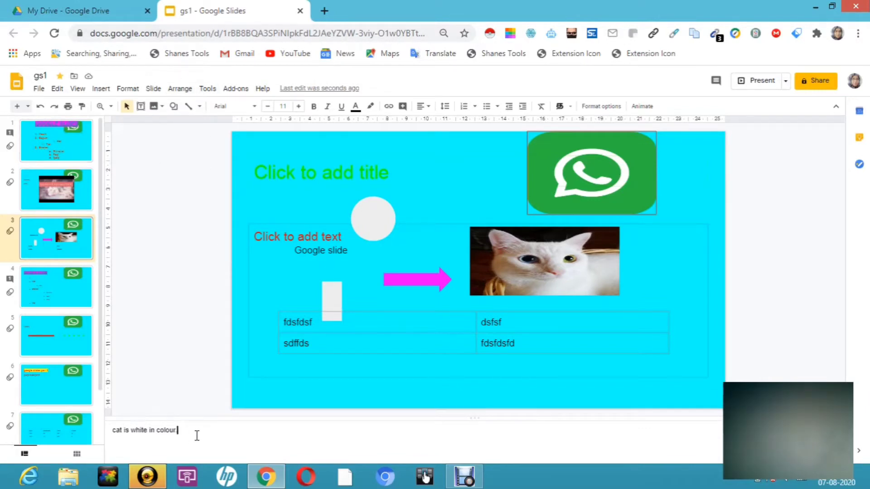
Add a stray 'dfjsdfskdf' notes line, then give slide 2 the note 'women empowerment'.
key(Return)
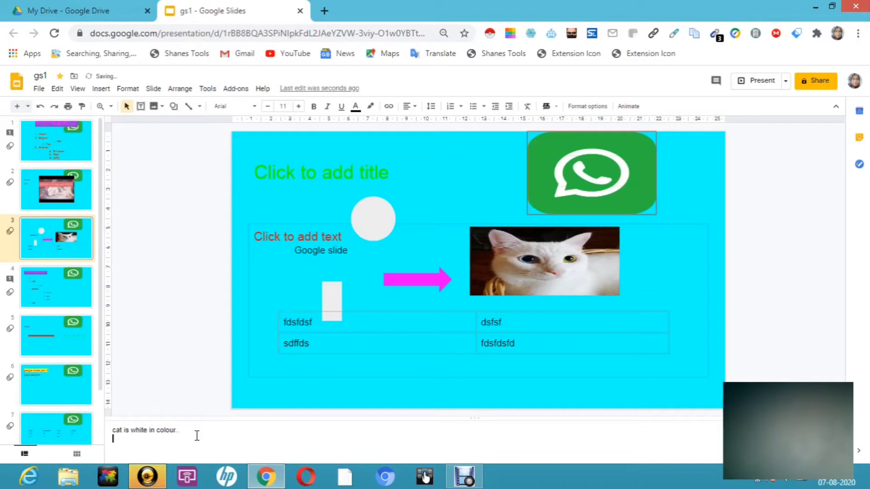
text(dfjsdfskdf)
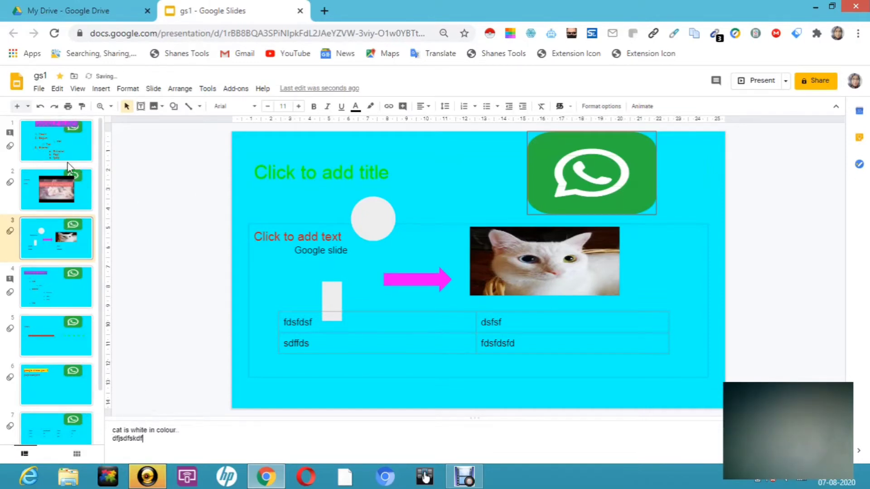
click(53, 196)
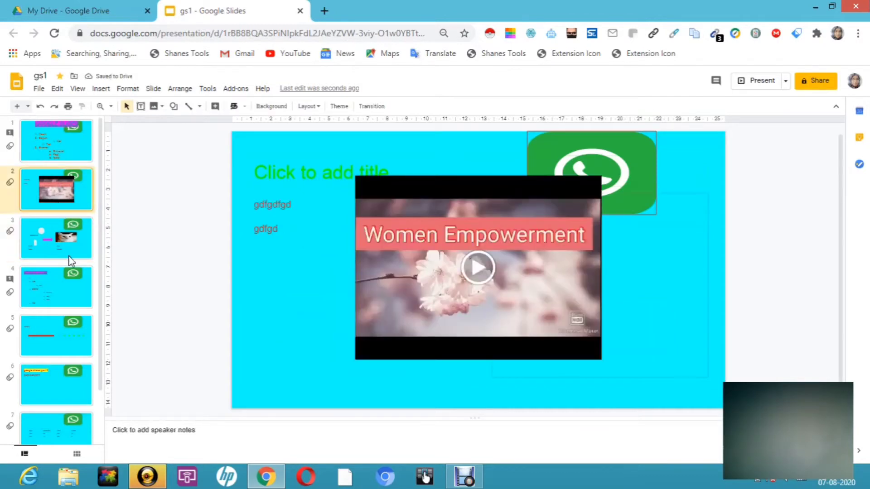
click(178, 429)
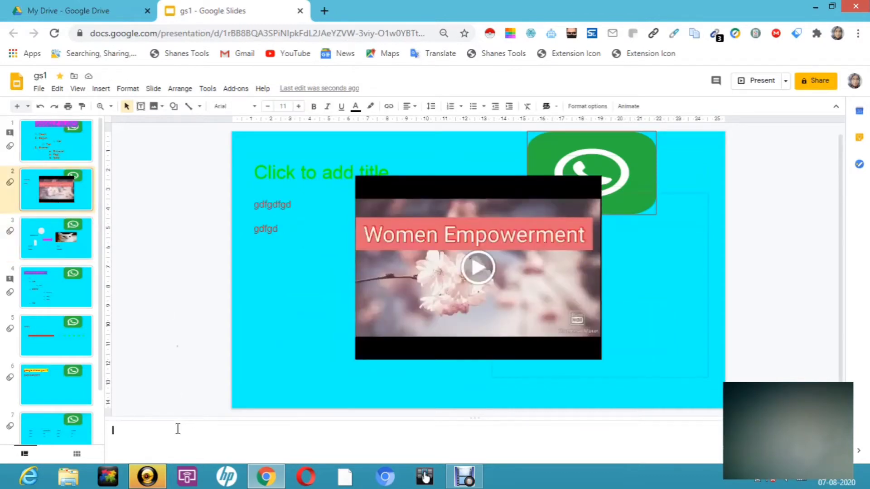
text(women empowerment)
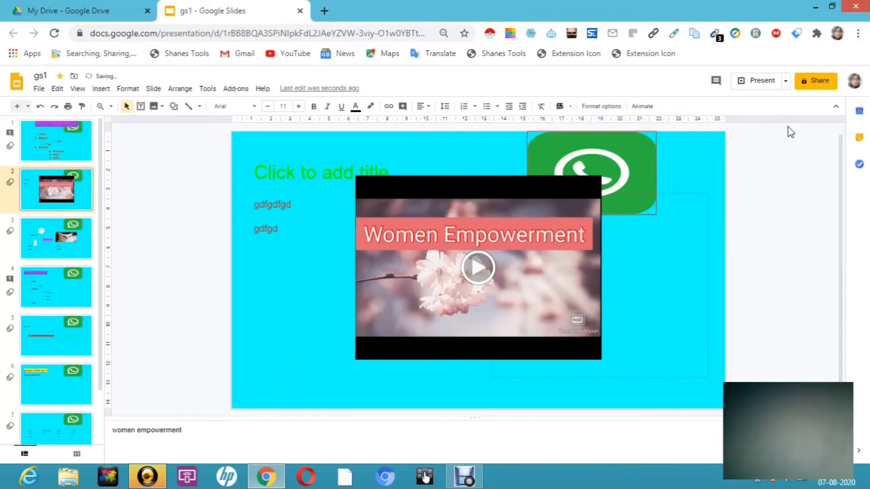
Present gs1 from slide 1 and open presenter view with the speaker notes.
click(761, 81)
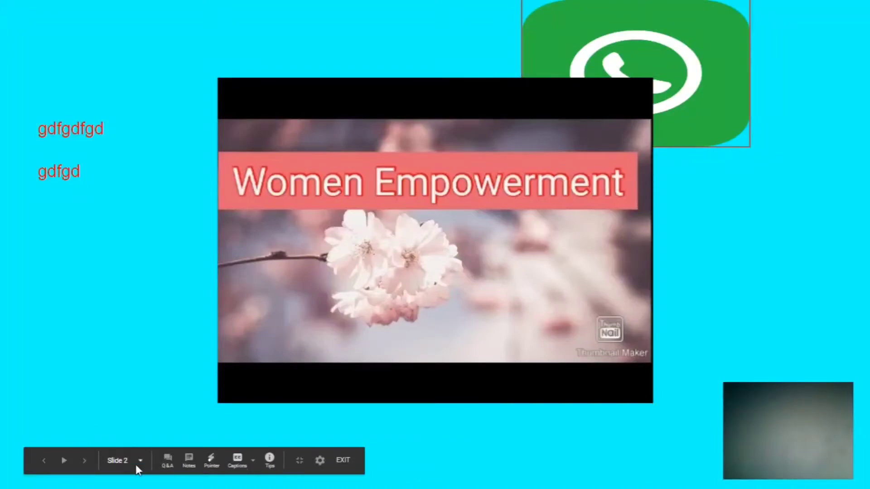
click(135, 461)
click(156, 321)
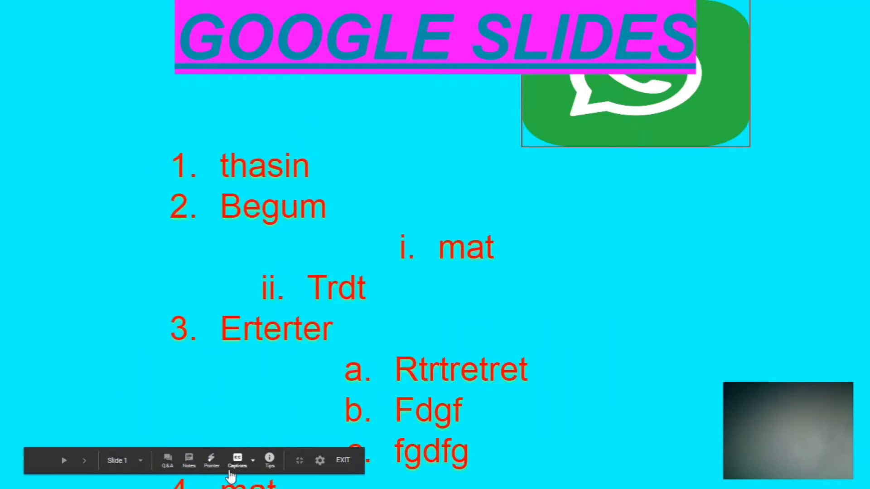
click(189, 461)
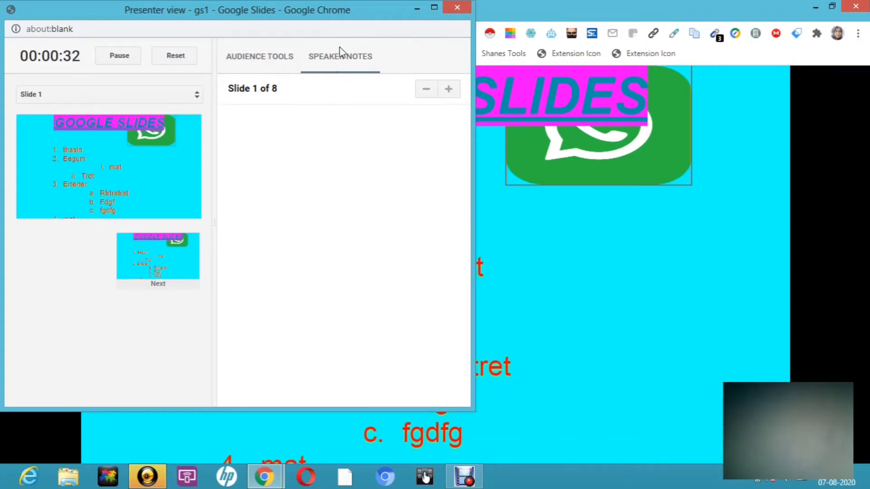
Start a new audience Q&A session from the Audience Tools in presenter view.
click(249, 59)
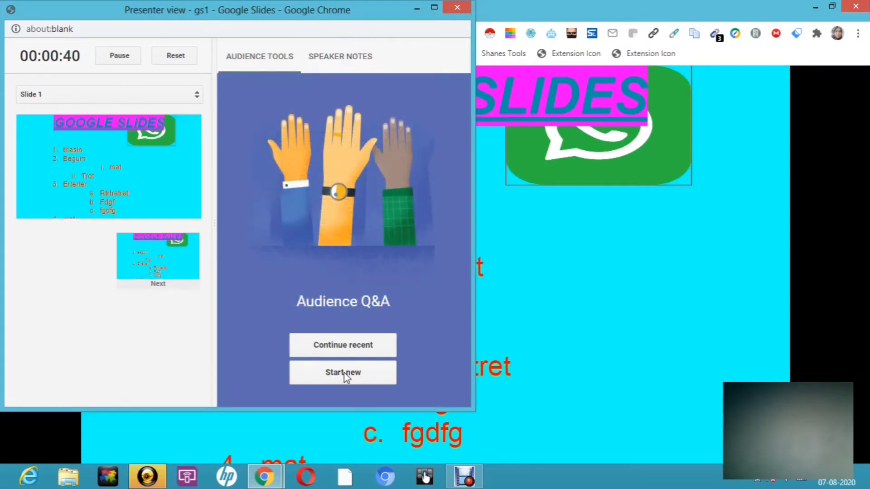
click(344, 372)
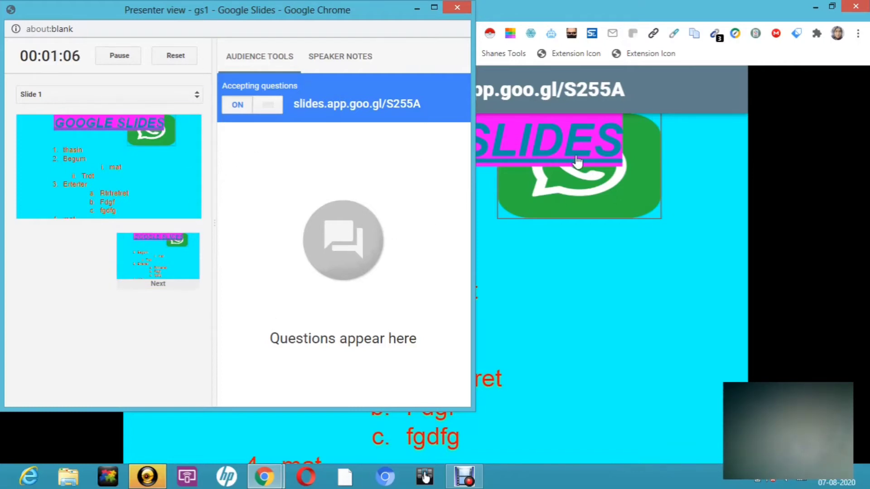
Advance the slideshow to slide 2, briefly checking its notes in presenter view.
click(416, 8)
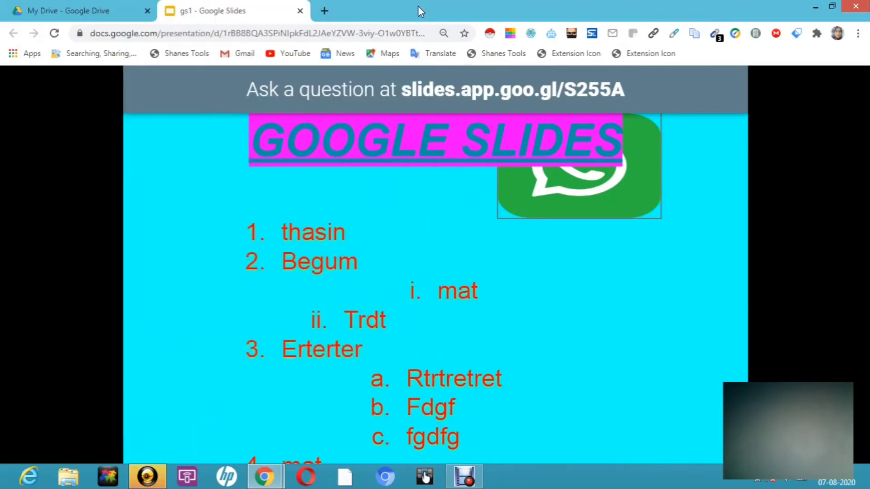
click(412, 257)
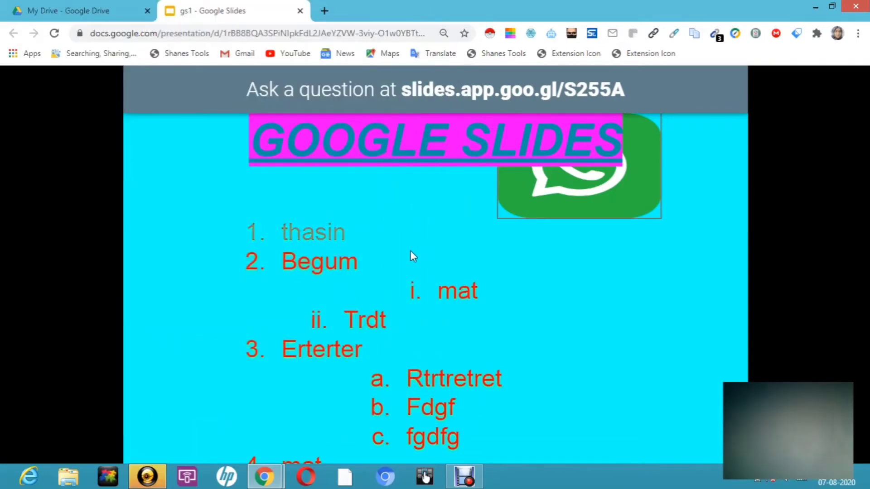
click(498, 309)
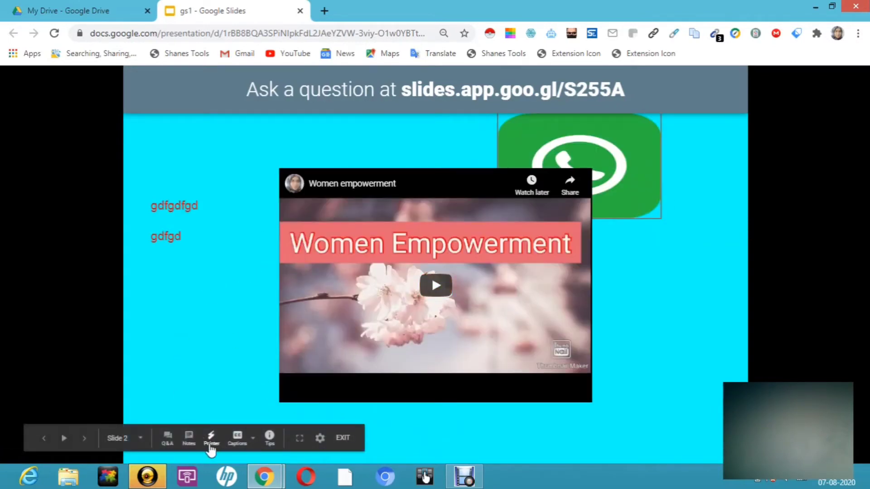
click(189, 443)
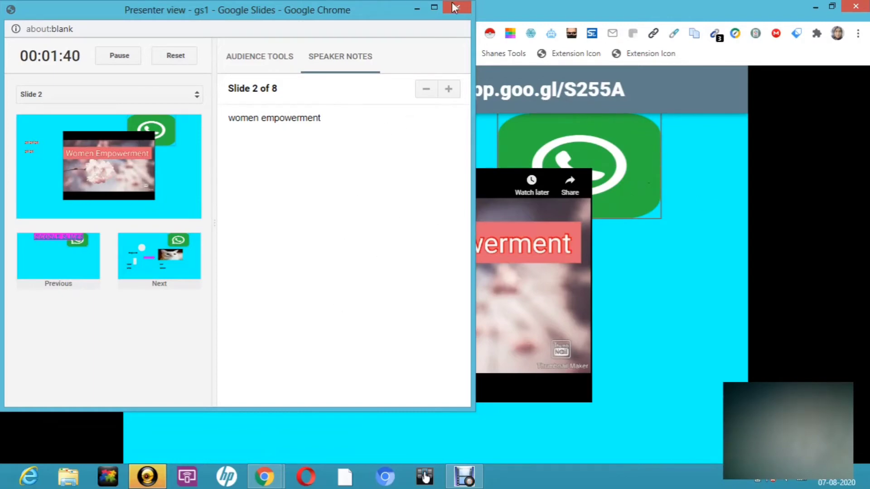
click(415, 8)
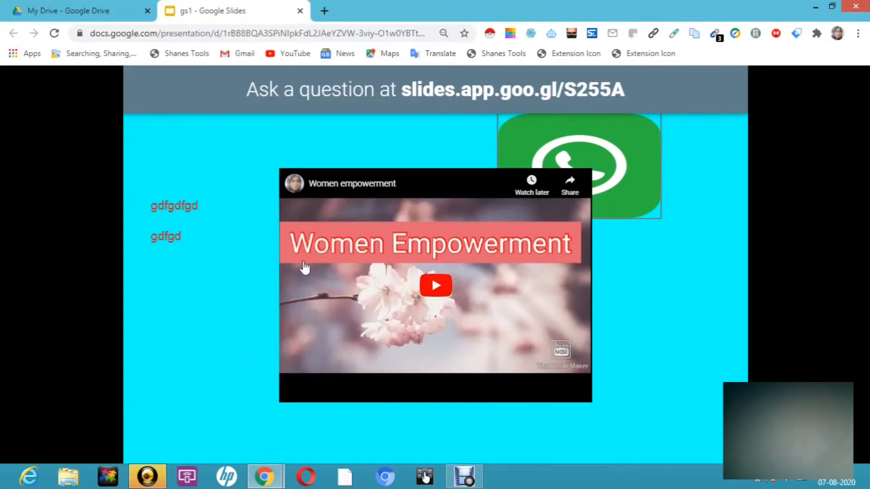
Advance past the cat slide to GOOGLE SLIDES and follow its heading link.
click(266, 232)
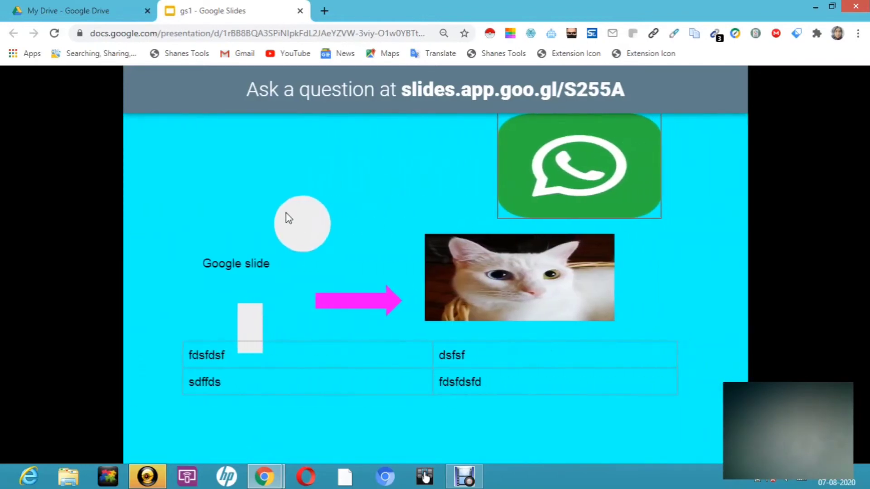
click(178, 227)
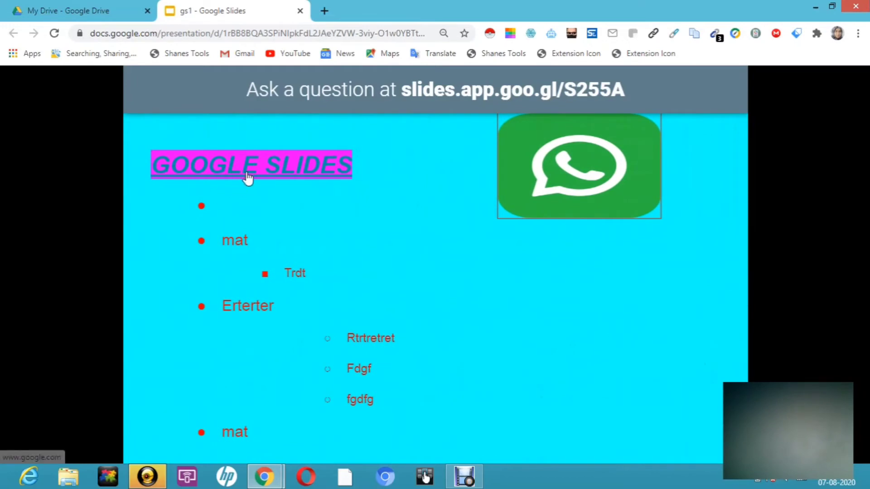
click(248, 178)
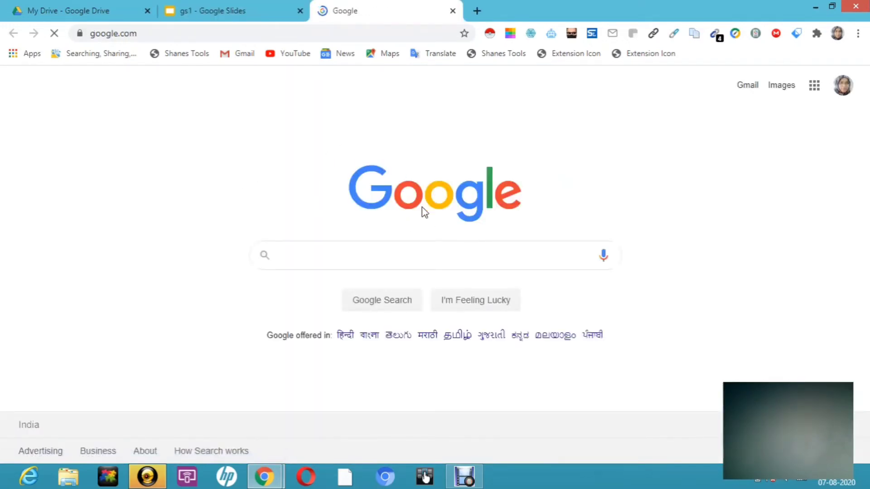
Switch back to the 'gs1 - Google Slides' browser tab with the running slideshow.
click(230, 13)
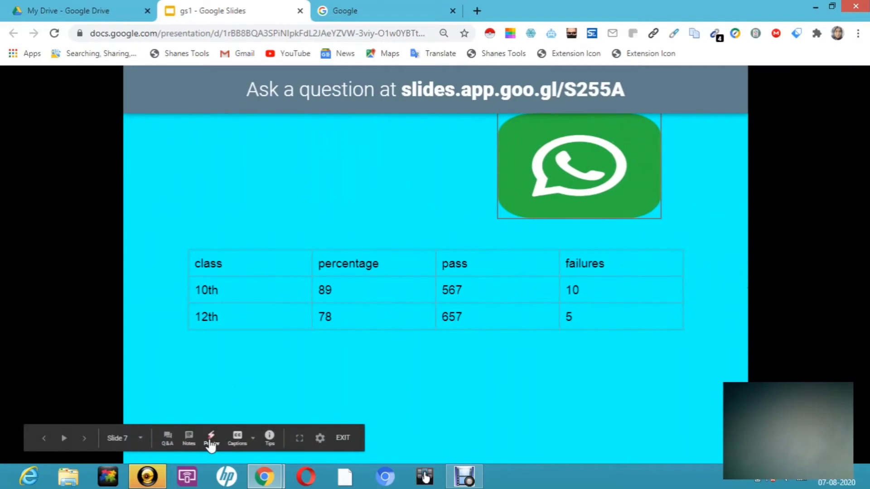
Use the laser pointer on the results table, review audience questions, then hide presenter view.
click(211, 443)
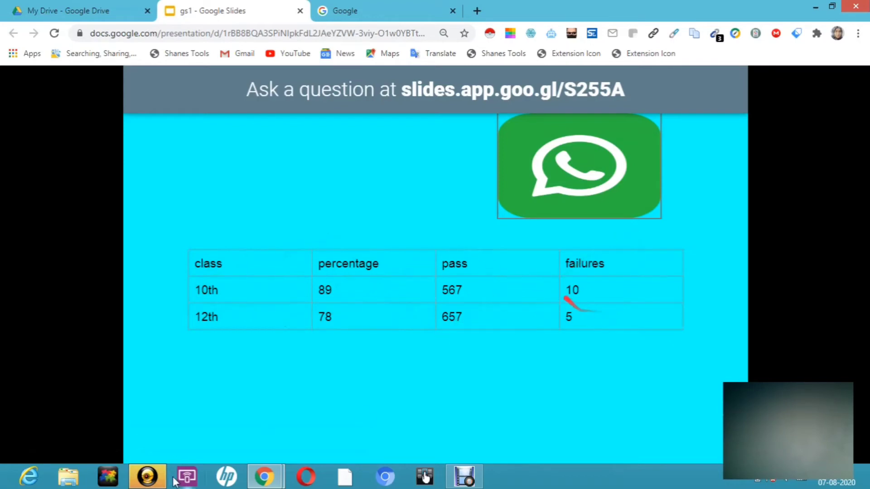
mouse_move(175, 424)
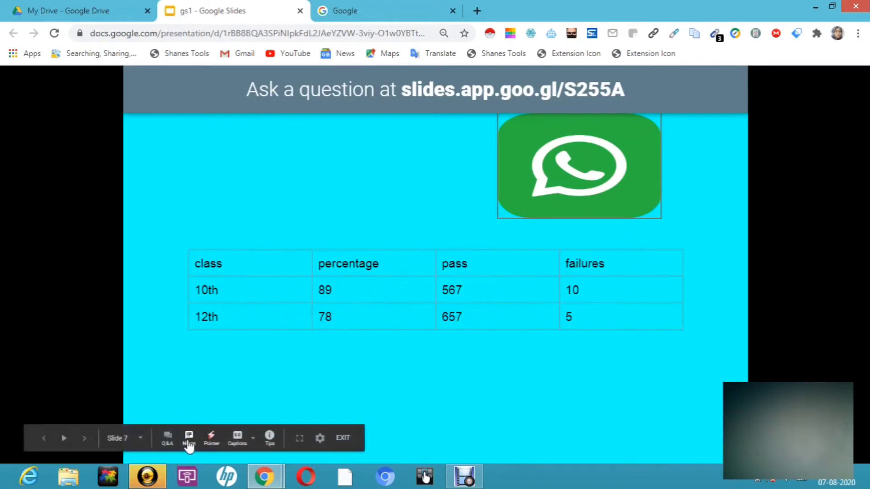
click(167, 442)
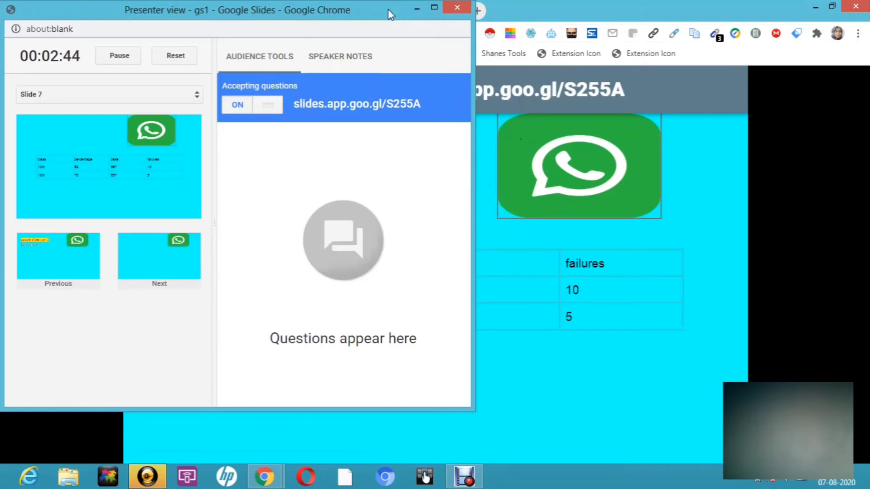
click(415, 7)
mouse_move(280, 437)
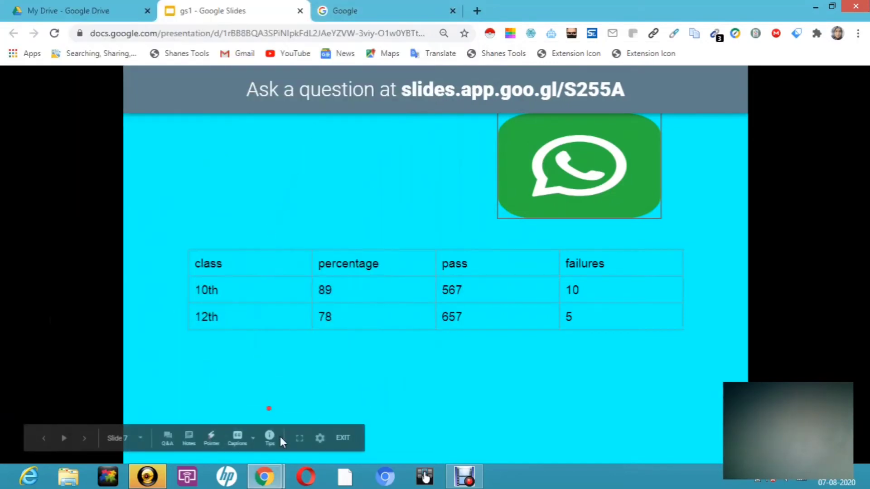